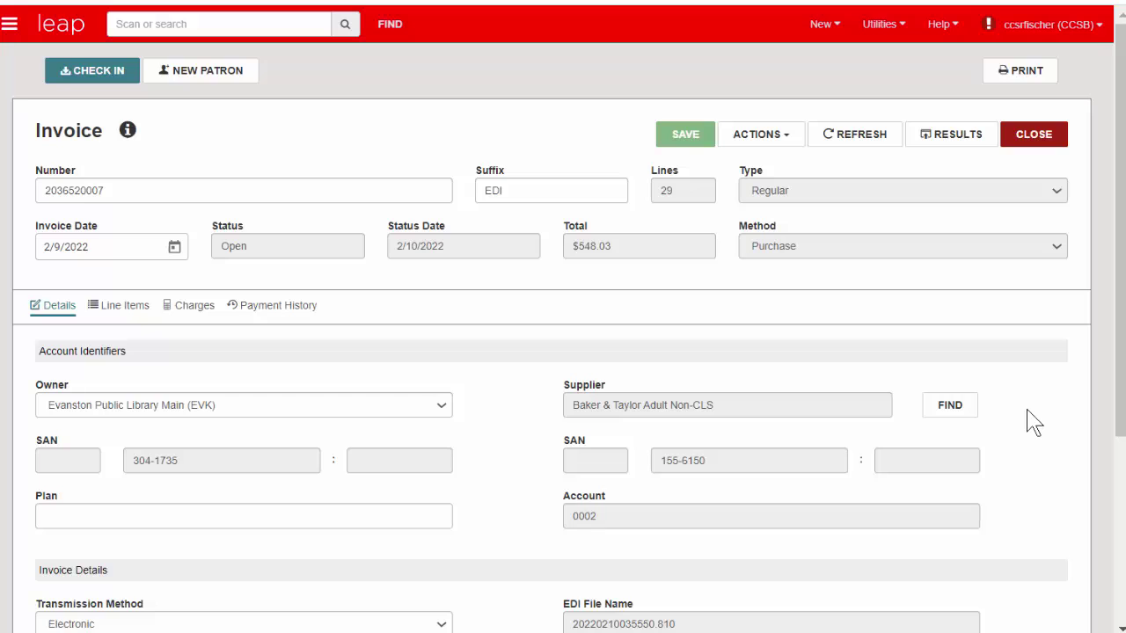
- Review the invoice's supplier and account details and open the line item for "Change : how to make big things happen"
{"action": "scroll", "coordinate": [1033, 422], "scroll_direction": "down", "scroll_amount": 3}
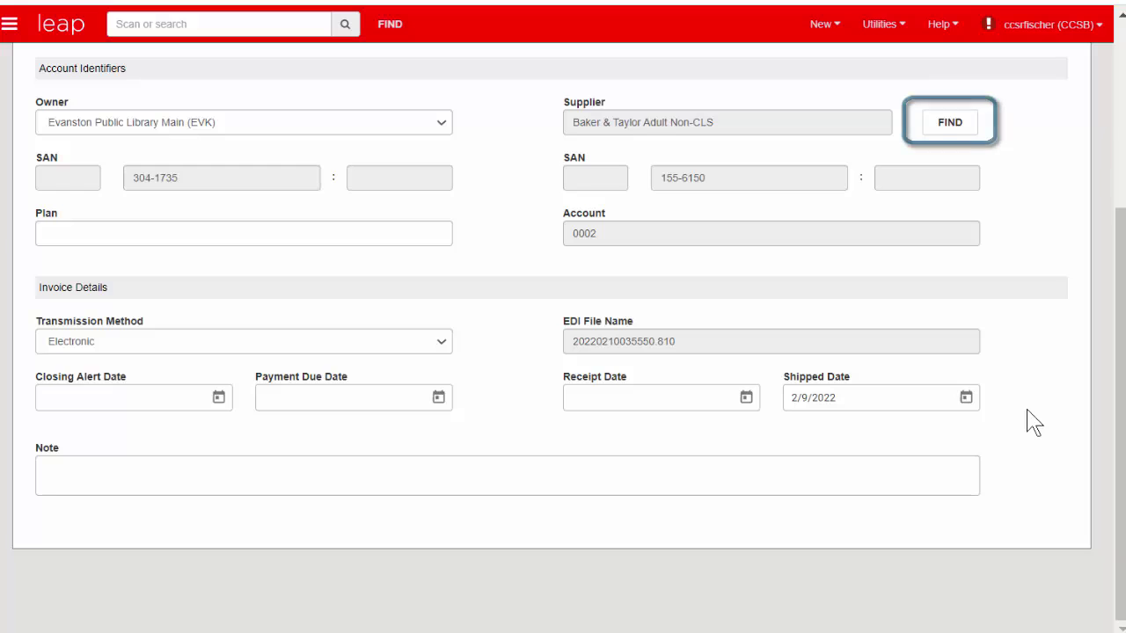
{"action": "left_click", "coordinate": [948, 125]}
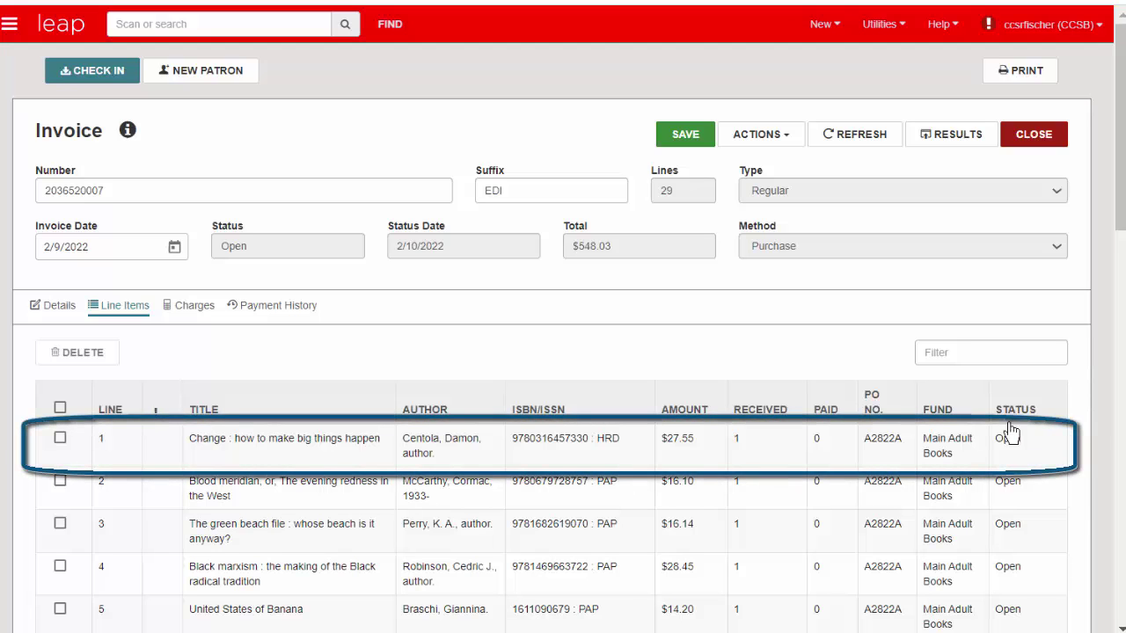
{"action": "left_click", "coordinate": [759, 453]}
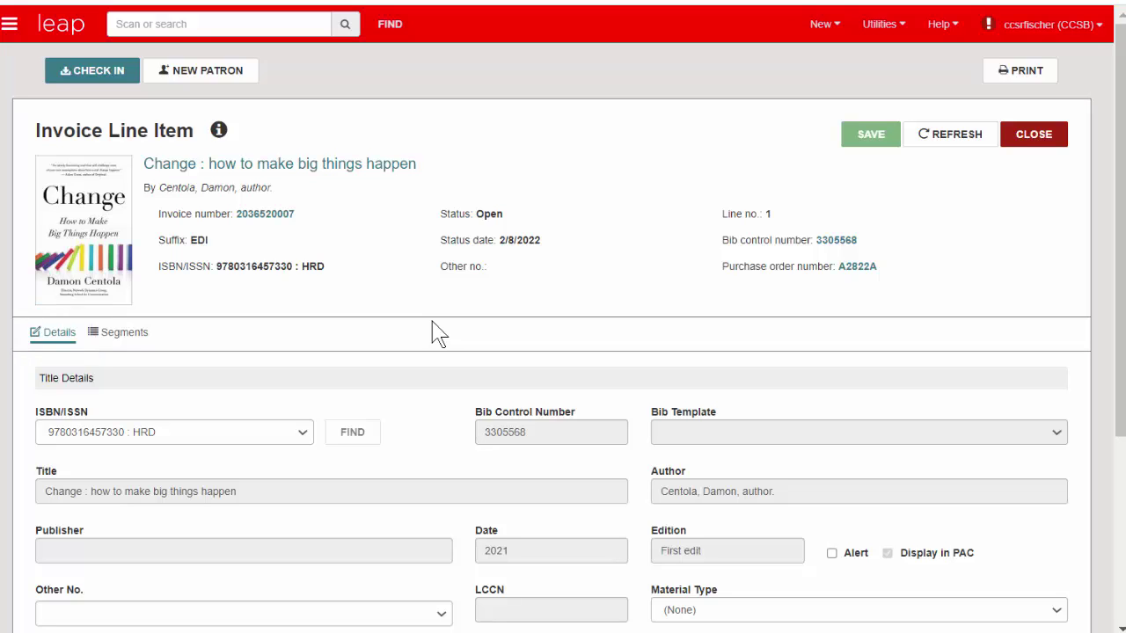
- Set the line item's material type to Book New
{"action": "scroll", "coordinate": [438, 334], "scroll_direction": "down", "scroll_amount": 1}
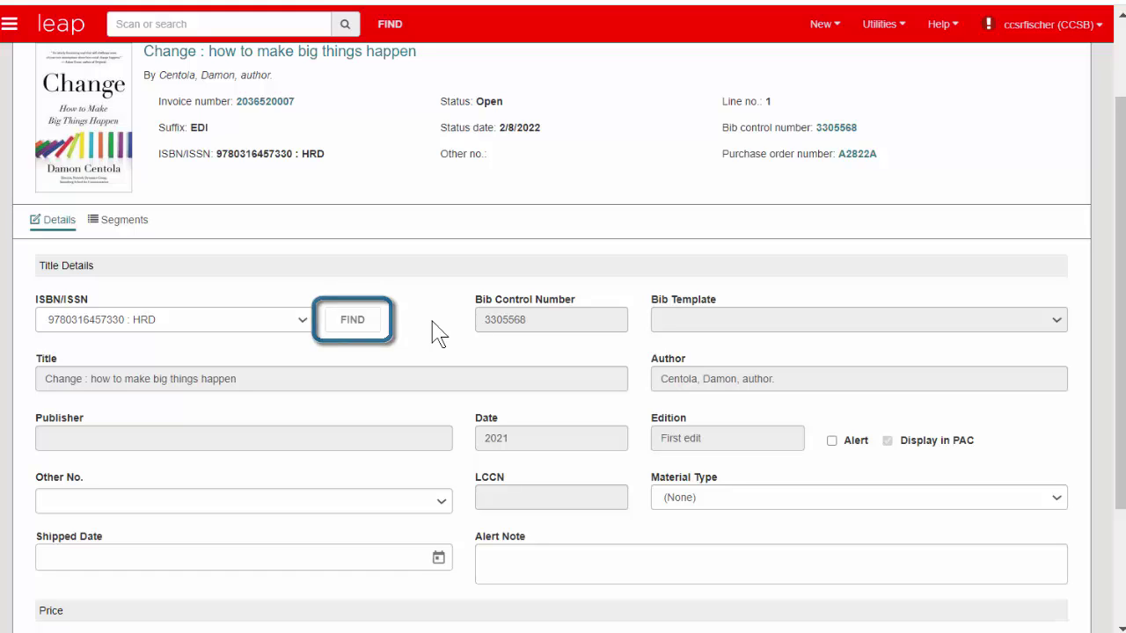
{"action": "scroll", "coordinate": [438, 334], "scroll_direction": "down", "scroll_amount": 2}
{"action": "left_click", "coordinate": [773, 327]}
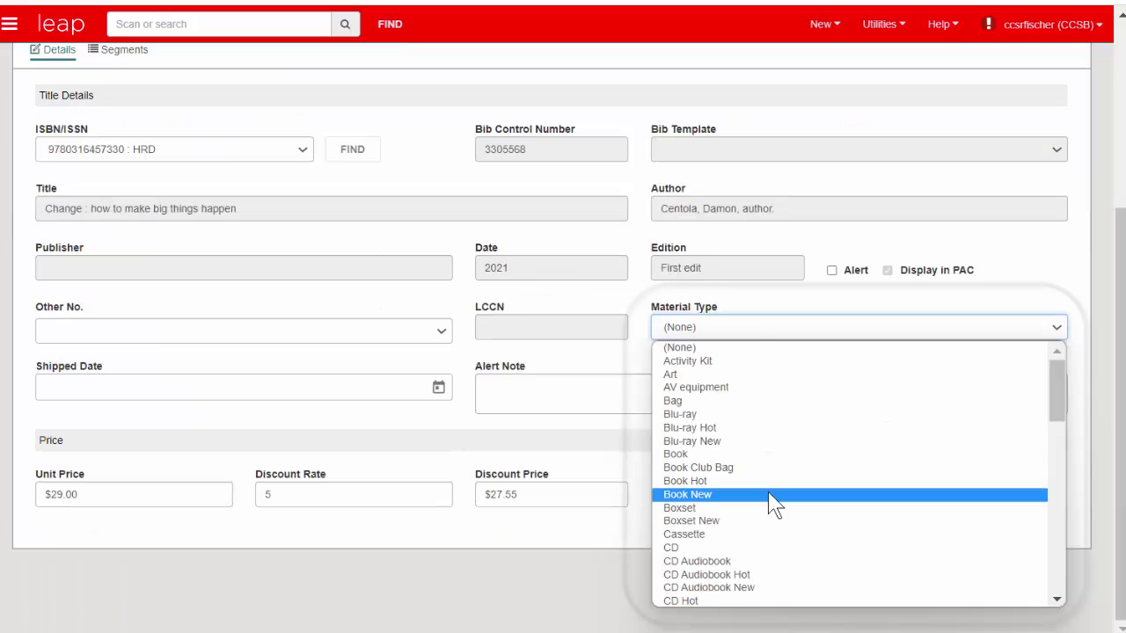
{"action": "left_click", "coordinate": [774, 496]}
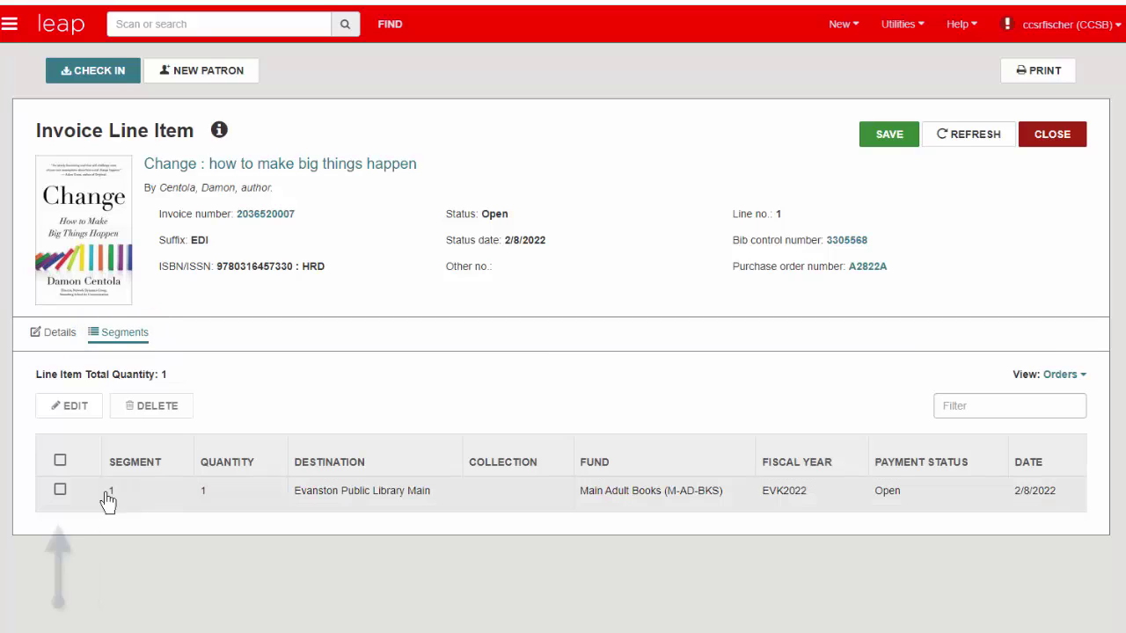
- Assign the Nonfiction collection to the line item's segment 1, and save and close the line item
{"action": "left_click", "coordinate": [60, 490]}
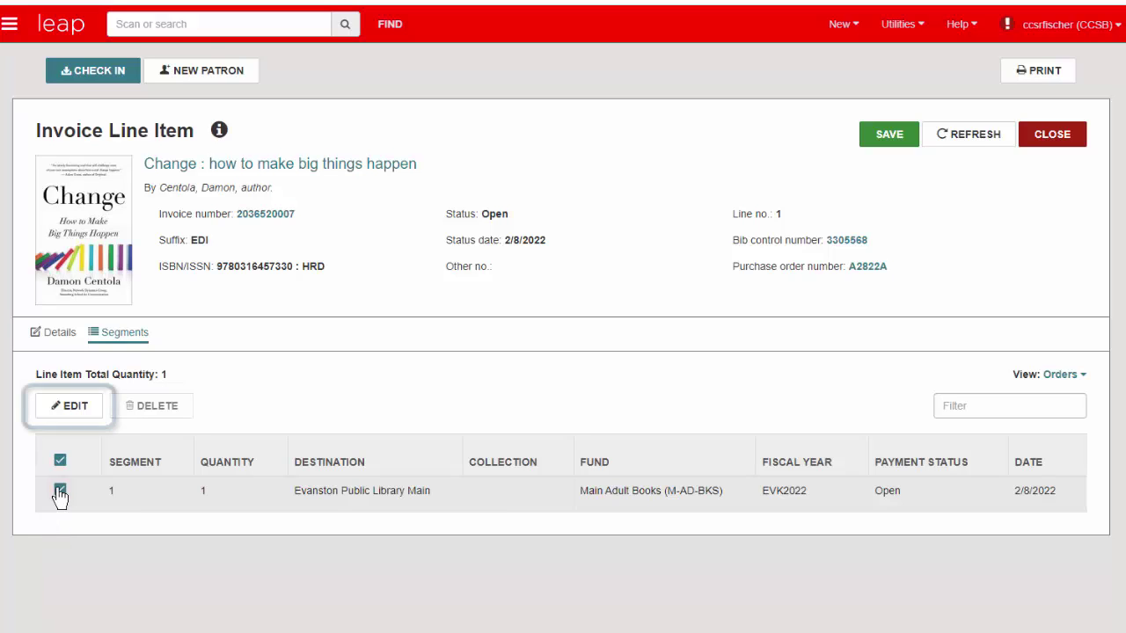
{"action": "left_click", "coordinate": [75, 410]}
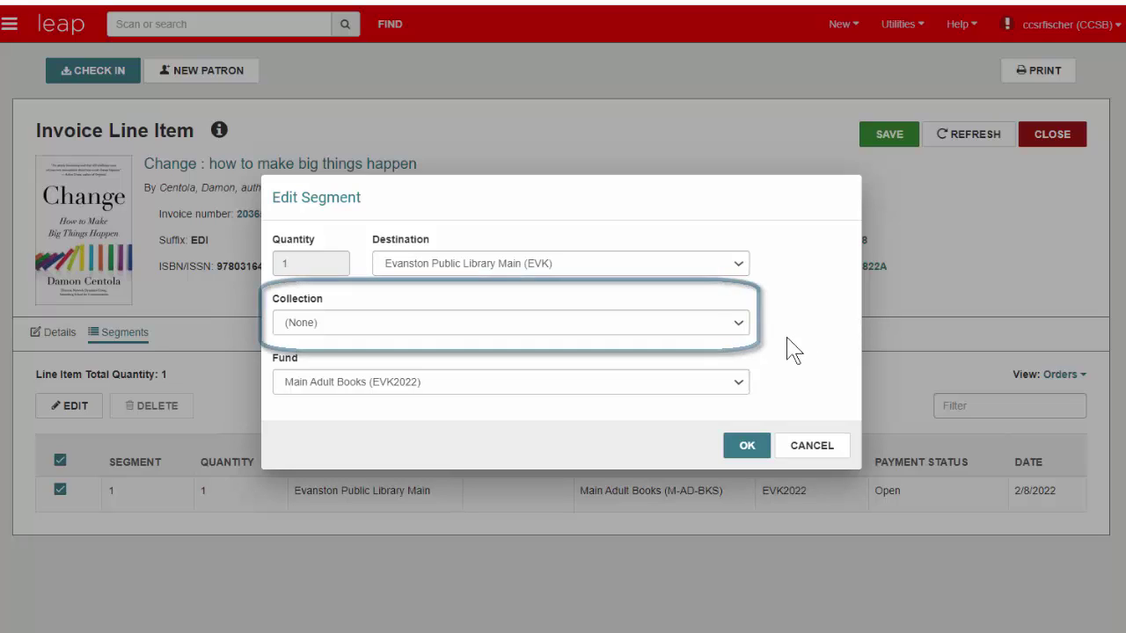
{"action": "left_click", "coordinate": [736, 324]}
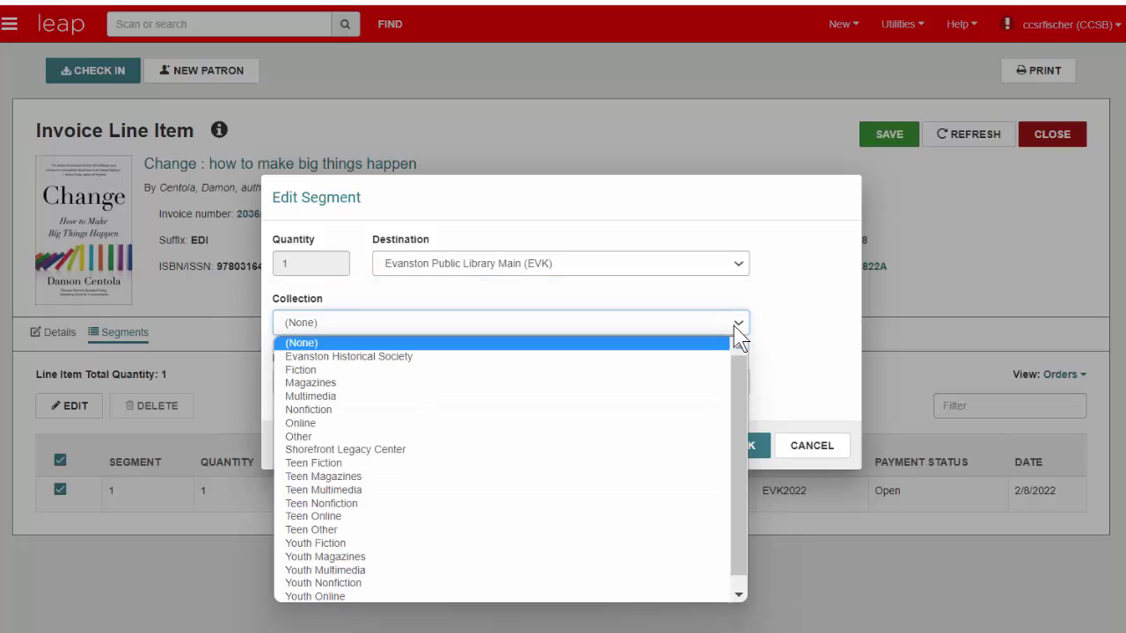
{"action": "left_click", "coordinate": [691, 409]}
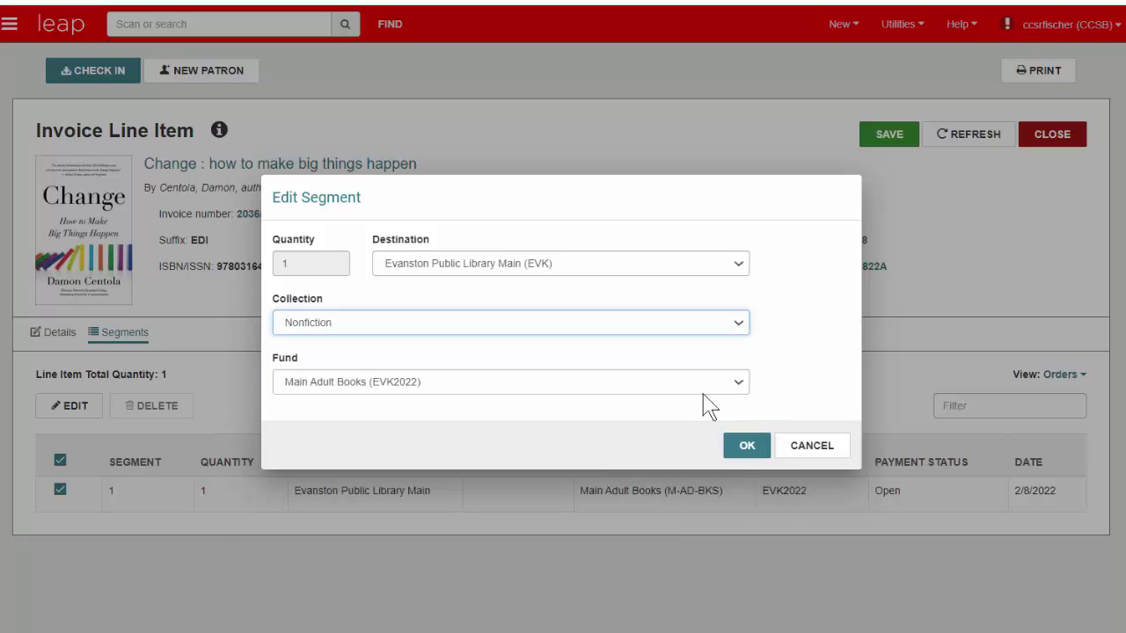
{"action": "left_click", "coordinate": [746, 446]}
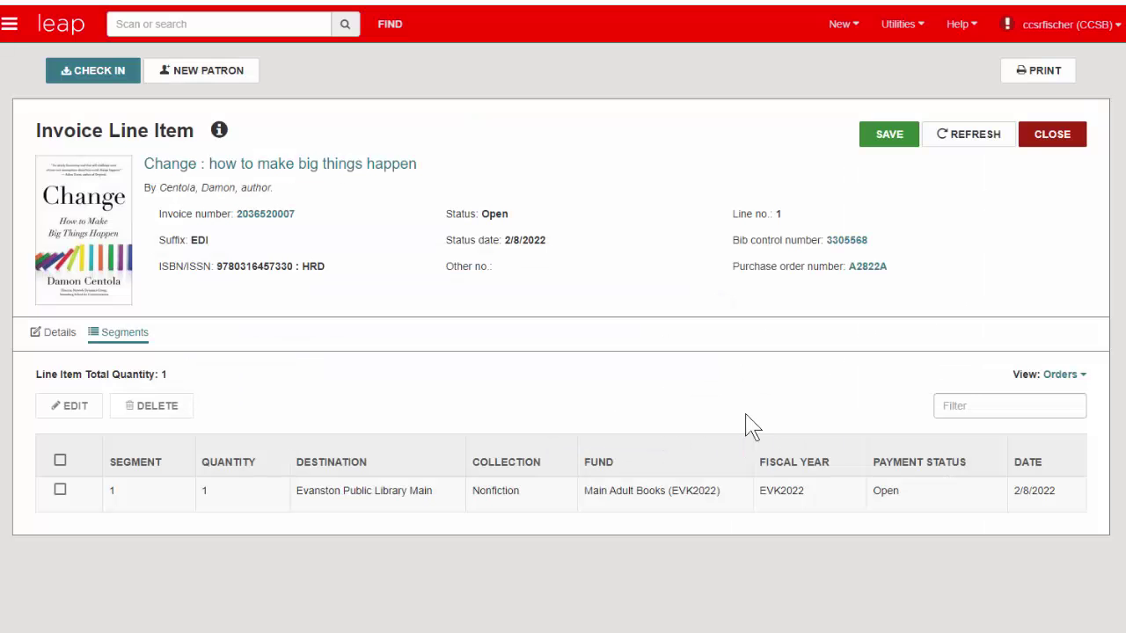
{"action": "left_click", "coordinate": [890, 146]}
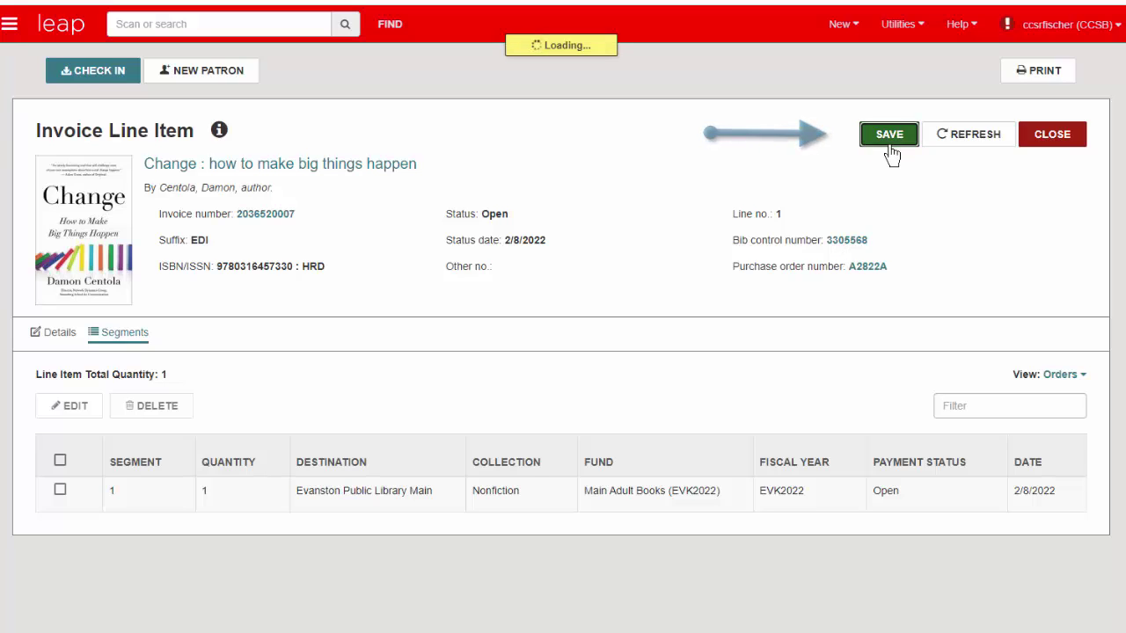
{"action": "left_click", "coordinate": [1052, 135]}
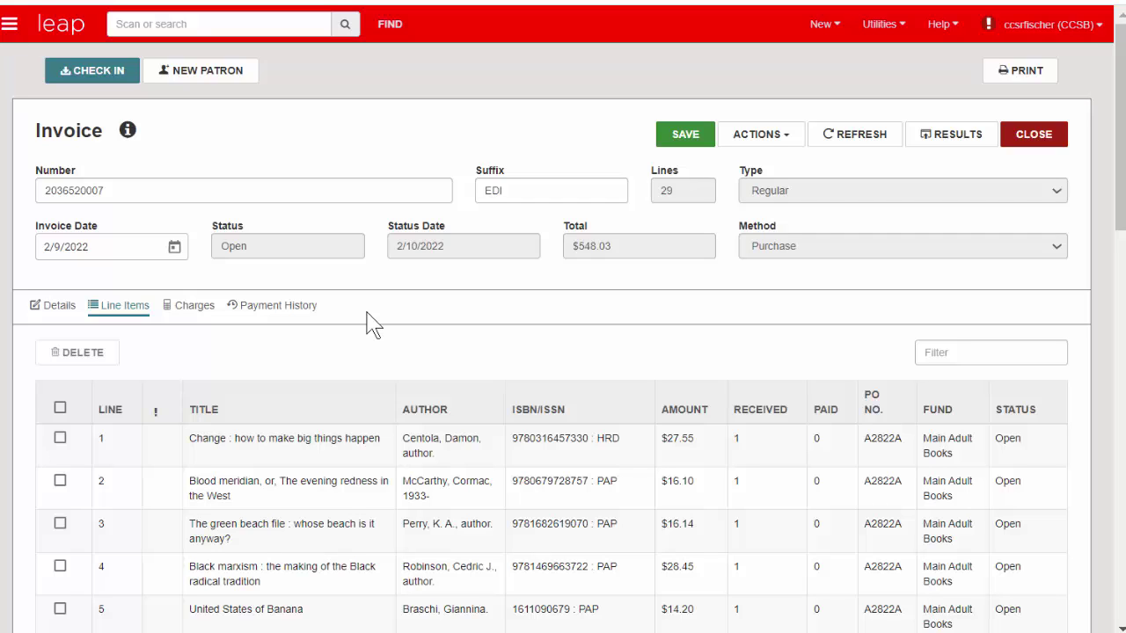
- Set the applied discount rate to 10 in the invoice's charges
{"action": "left_click", "coordinate": [61, 440]}
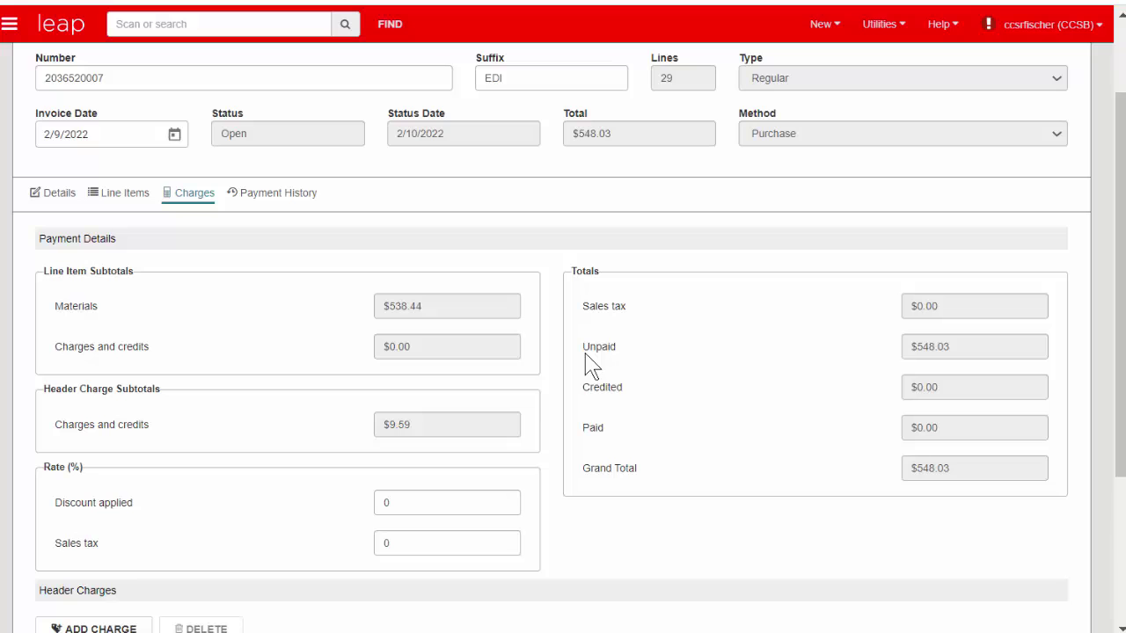
{"action": "type", "text": "10"}
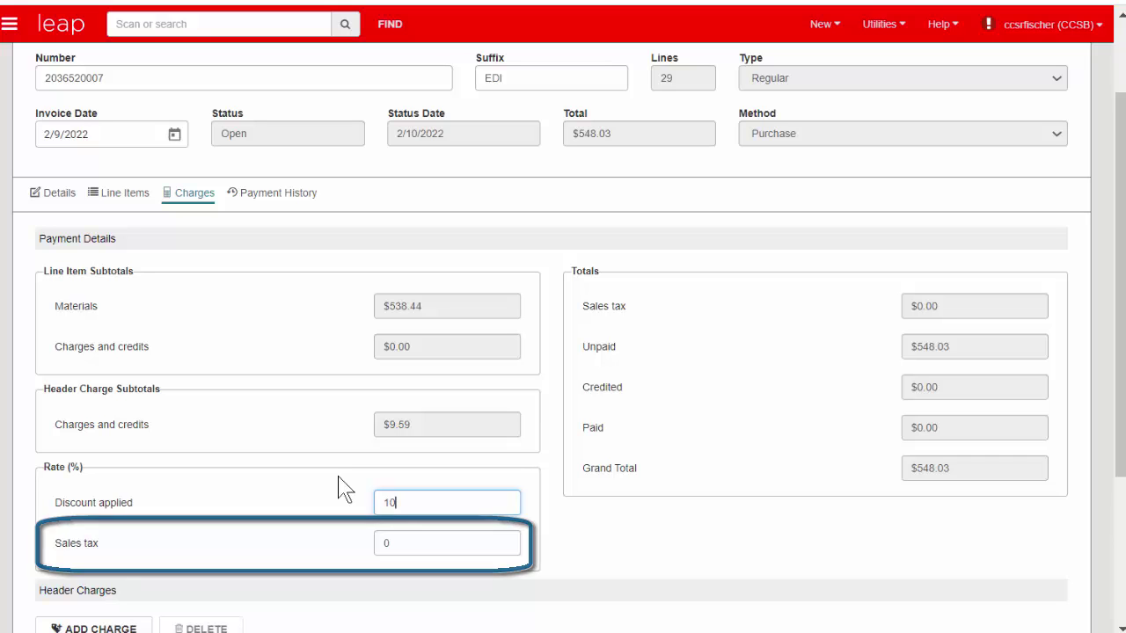
- Add a header charge of type Credit for $3.50 against the Adult Book Processing (EVK2021REG) fund
{"action": "scroll", "coordinate": [98, 411], "scroll_direction": "down", "scroll_amount": 3}
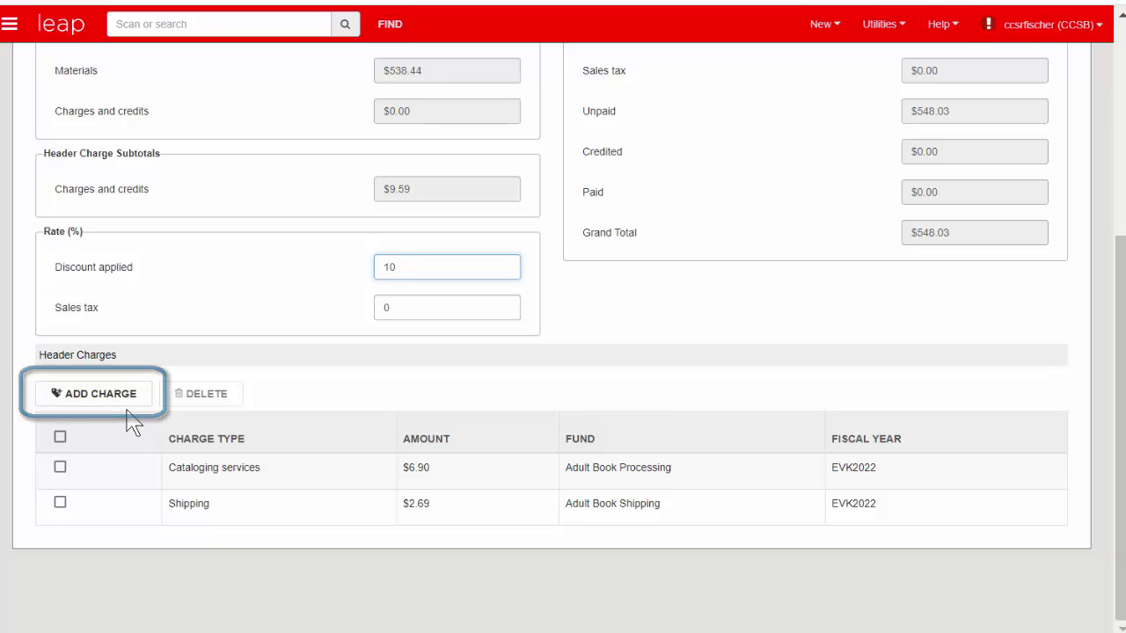
{"action": "left_click", "coordinate": [132, 397]}
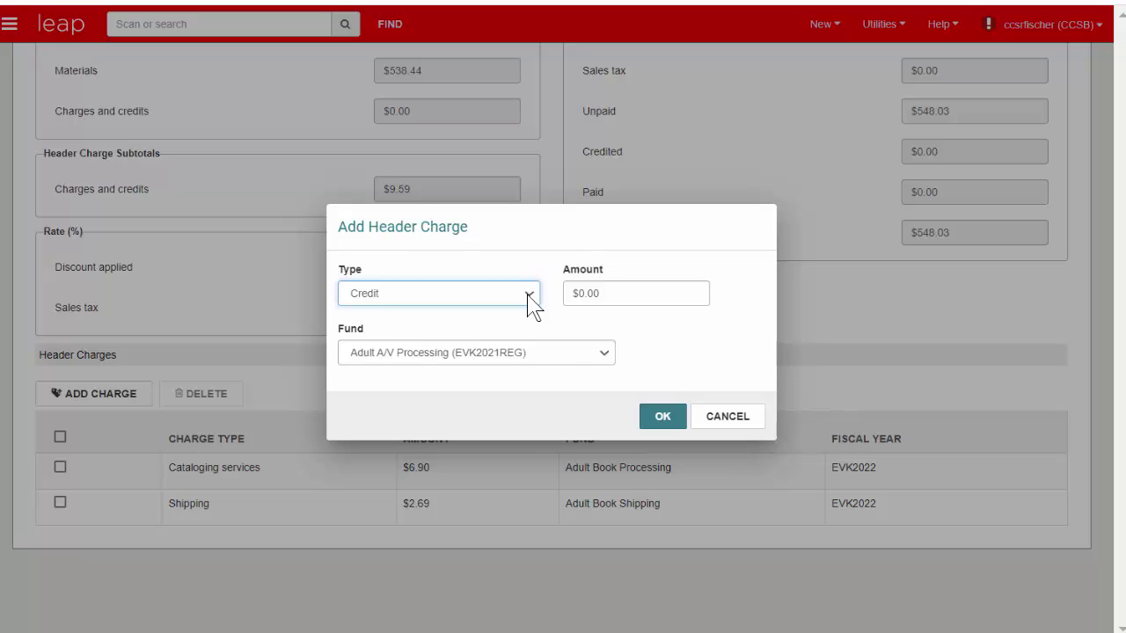
{"action": "left_click", "coordinate": [528, 294]}
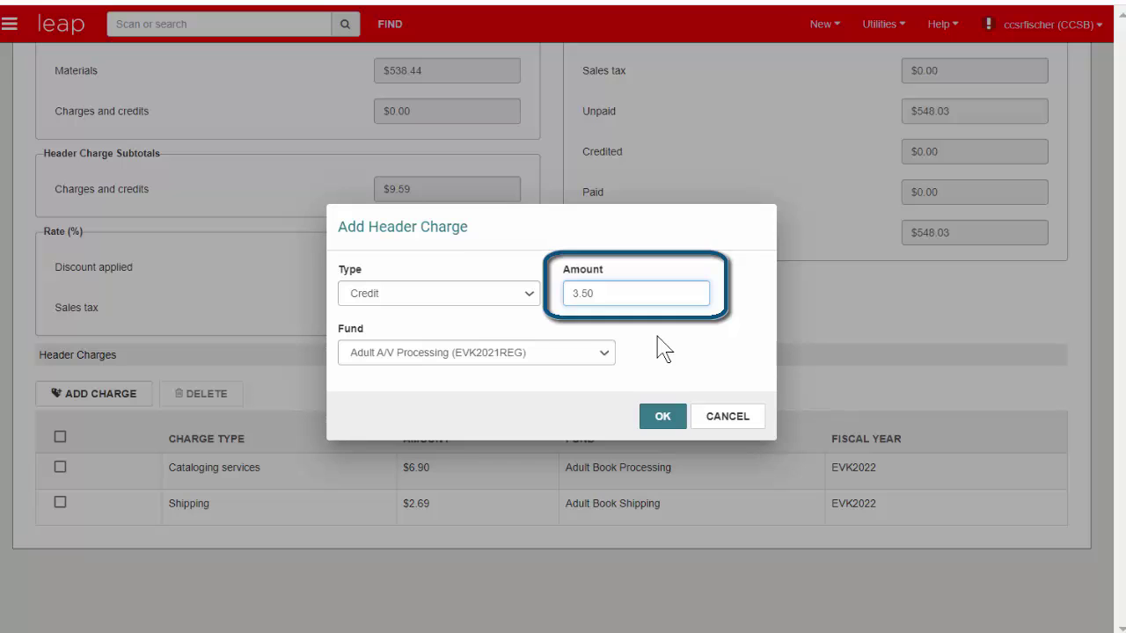
{"action": "left_click", "coordinate": [611, 352]}
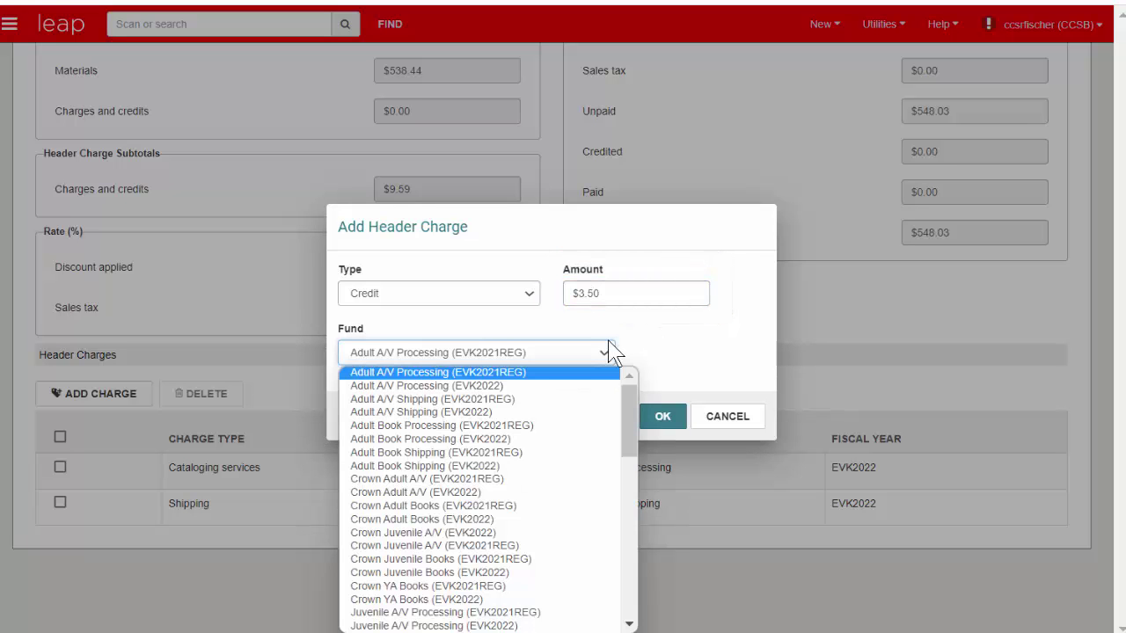
{"action": "left_click", "coordinate": [563, 425]}
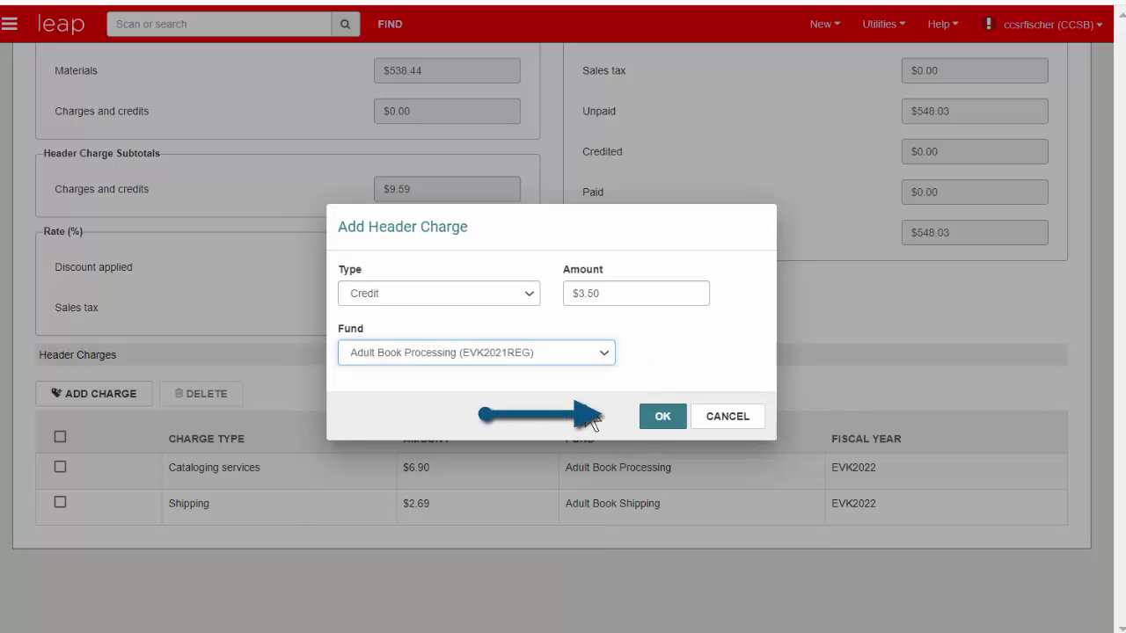
{"action": "left_click", "coordinate": [657, 417]}
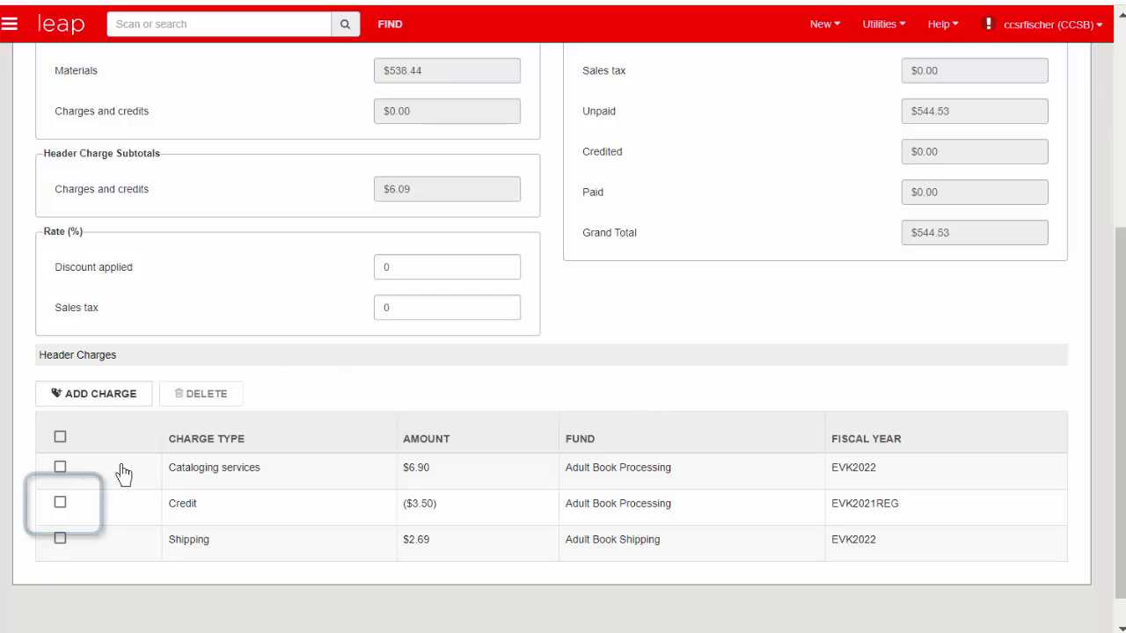
- Delete the $3.50 Credit entry from the invoice's header charges
{"action": "left_click", "coordinate": [59, 503]}
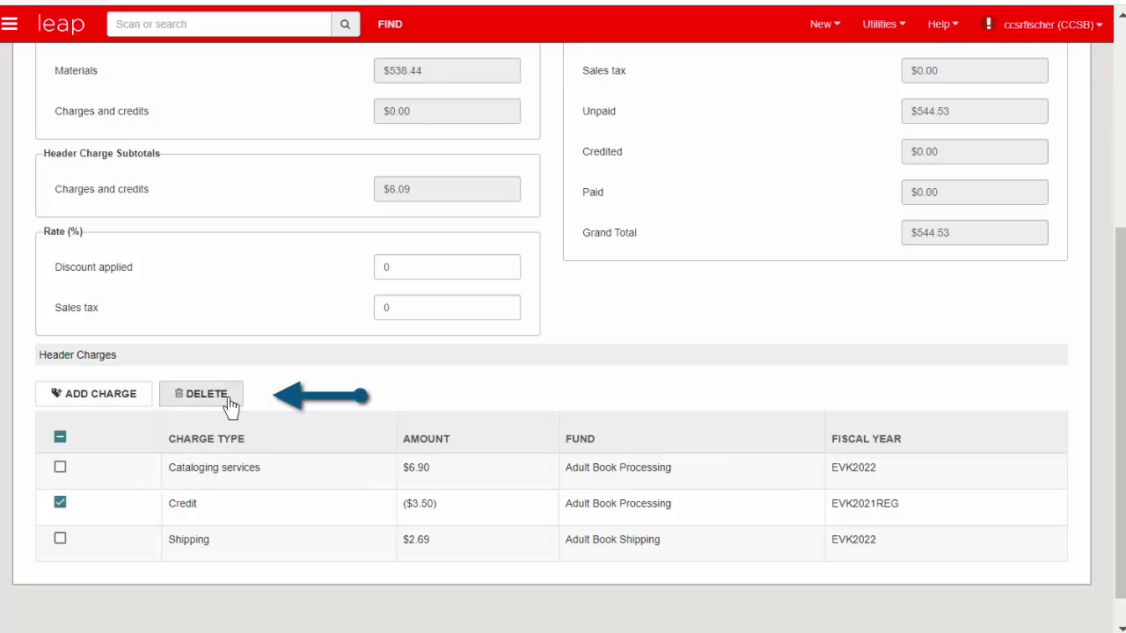
{"action": "left_click", "coordinate": [228, 400]}
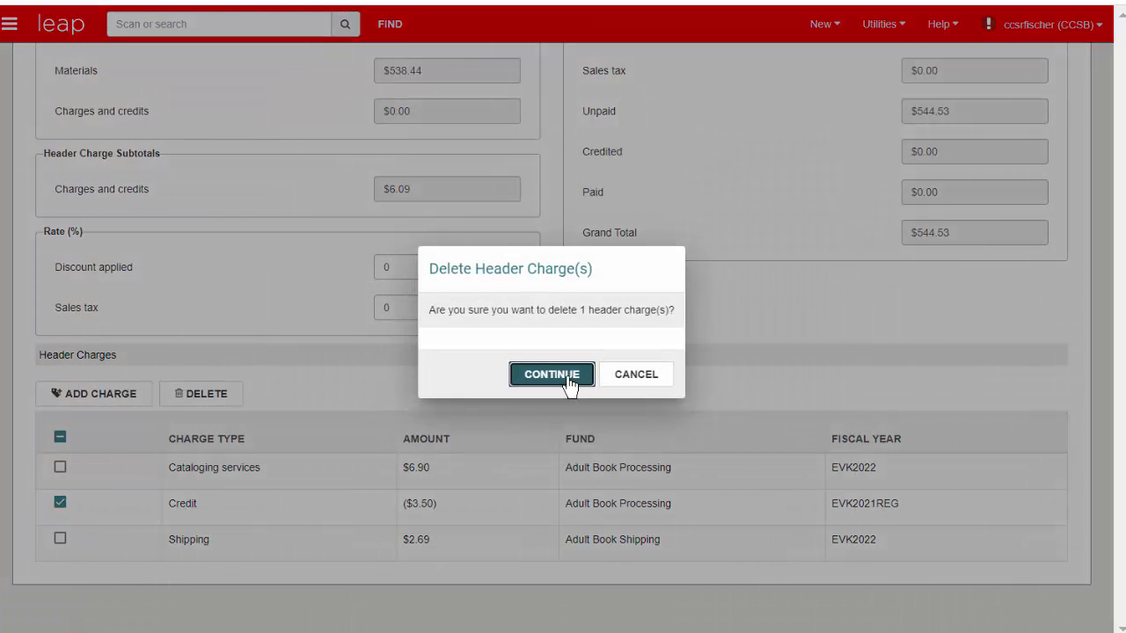
{"action": "left_click", "coordinate": [569, 384]}
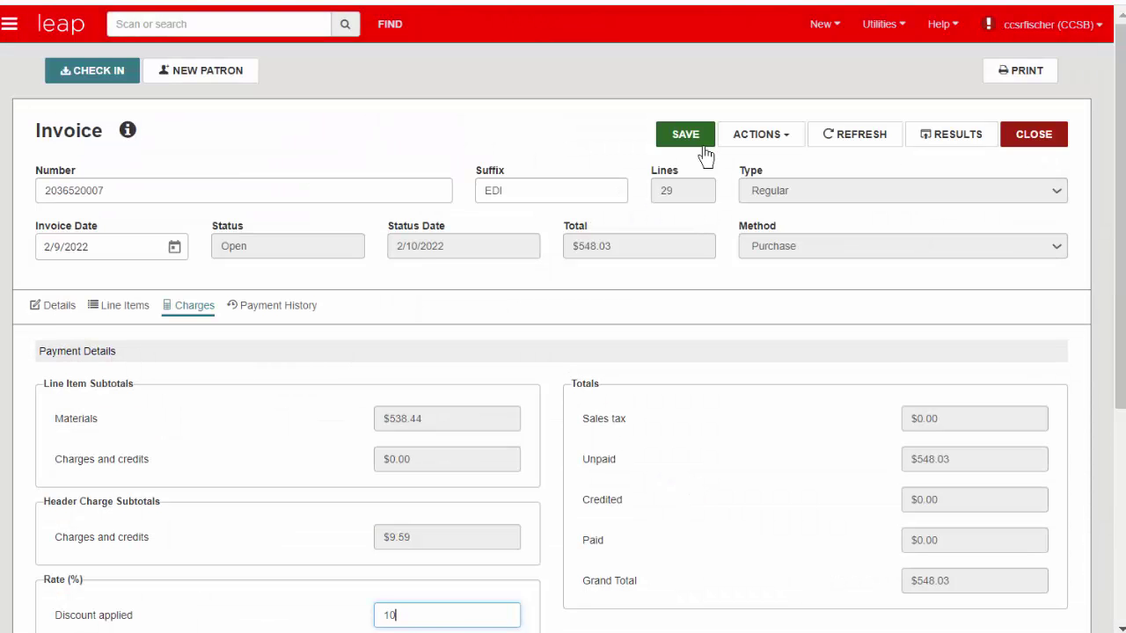
- Save the invoice and pay it in full by voucher, with the number "example" and the date 4/5/2022
{"action": "left_click", "coordinate": [705, 149]}
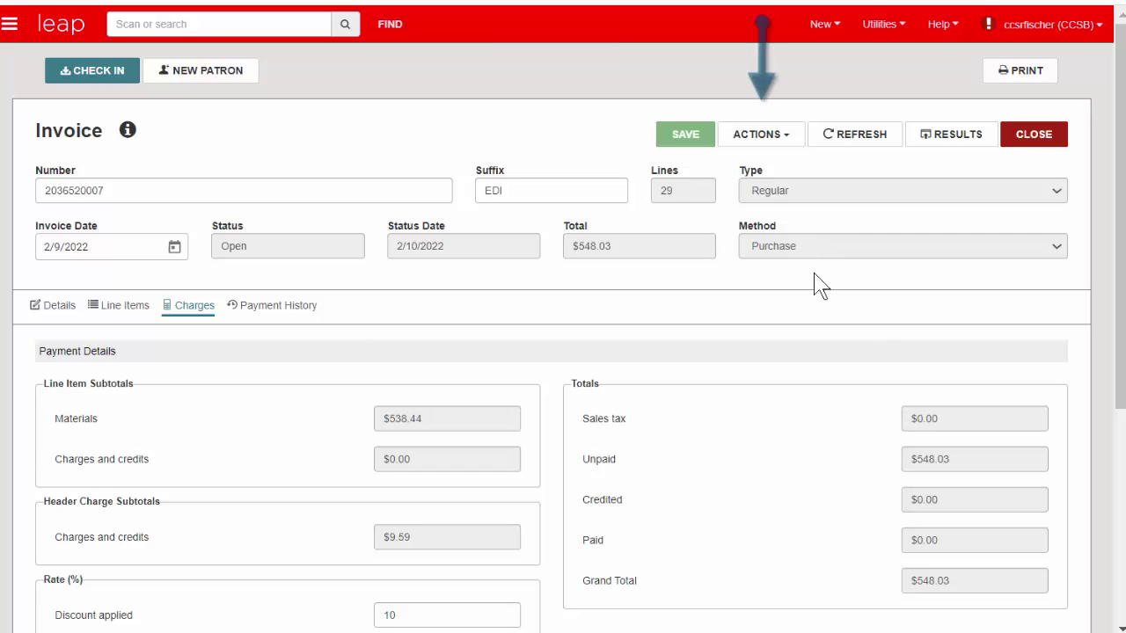
{"action": "left_click", "coordinate": [793, 143]}
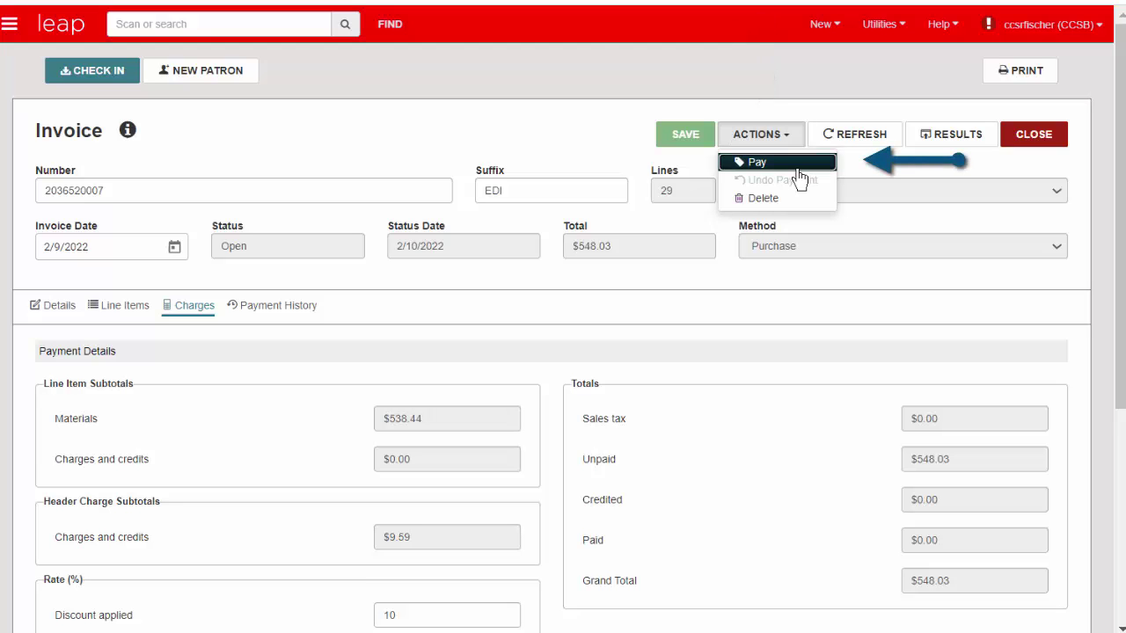
{"action": "left_click", "coordinate": [797, 165]}
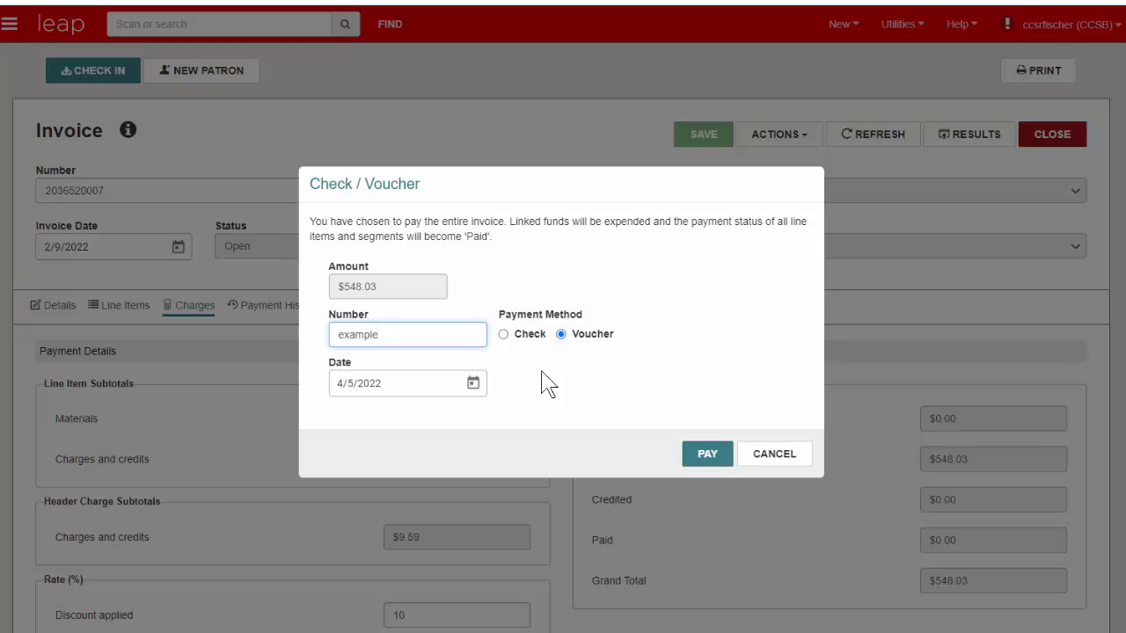
{"action": "left_click", "coordinate": [708, 453]}
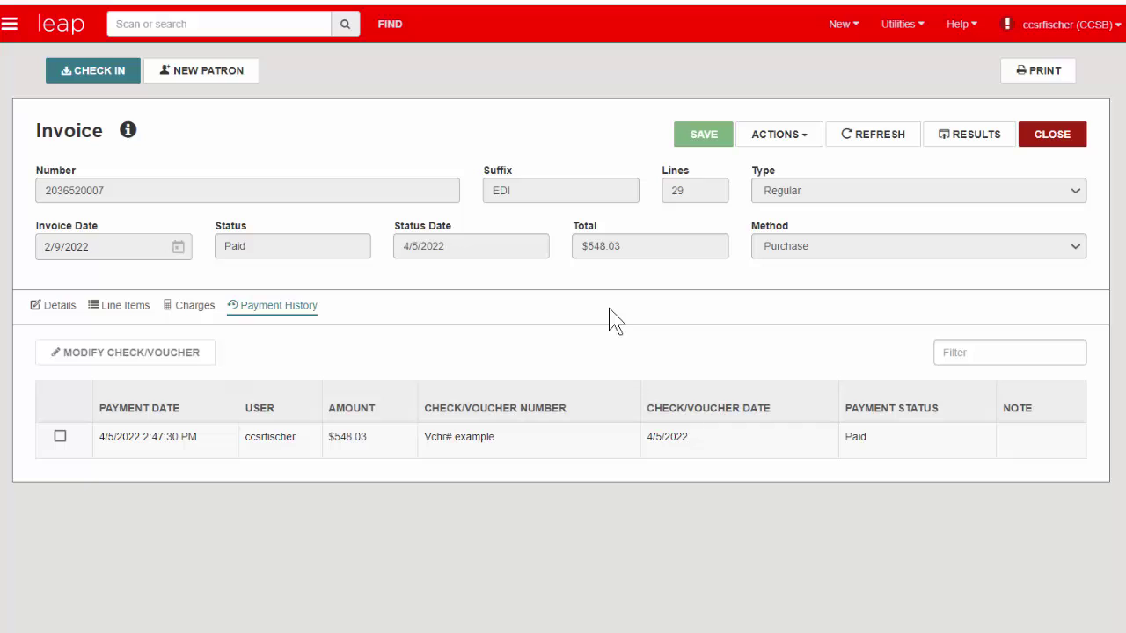
- Open the check/voucher details of the recorded payment for modification and leave them without changes
{"action": "left_click", "coordinate": [60, 437]}
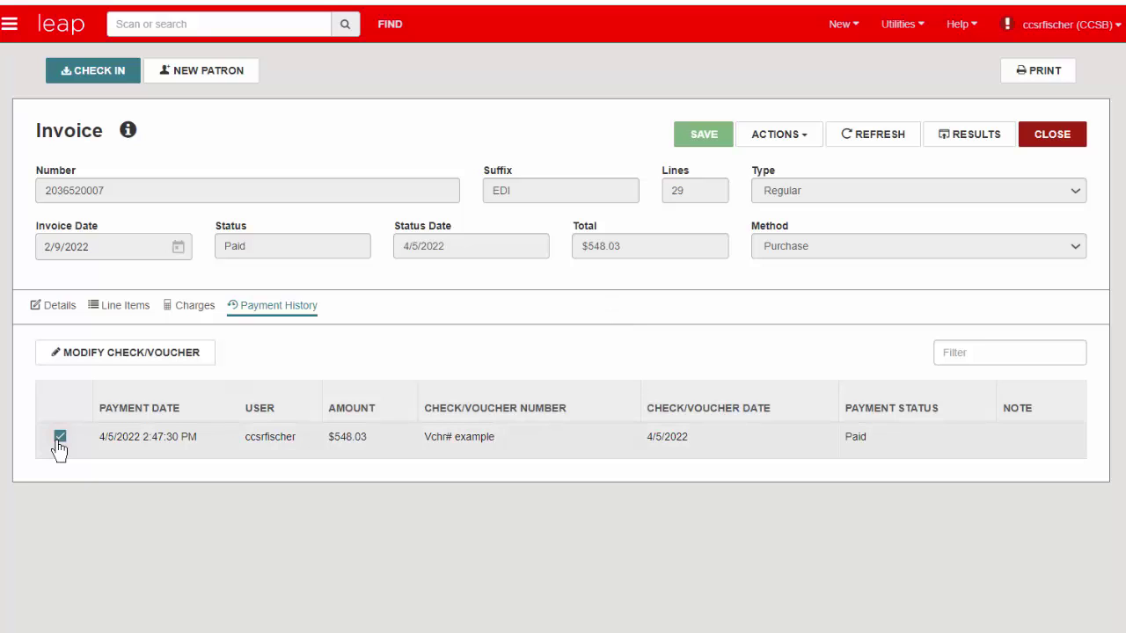
{"action": "left_click", "coordinate": [112, 370]}
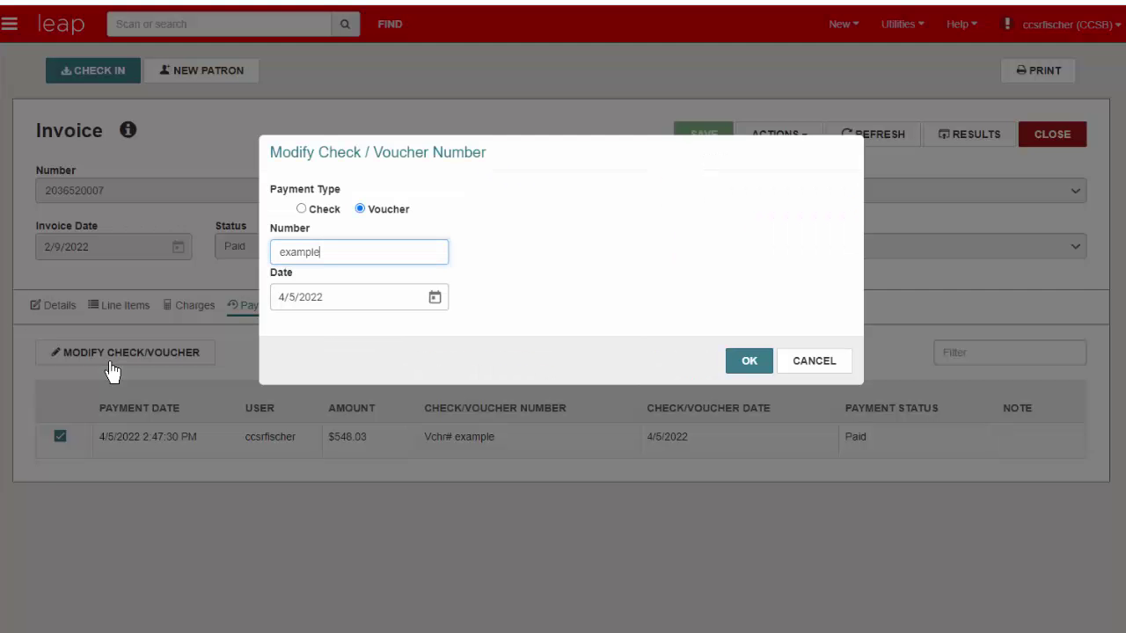
{"action": "left_click", "coordinate": [522, 512]}
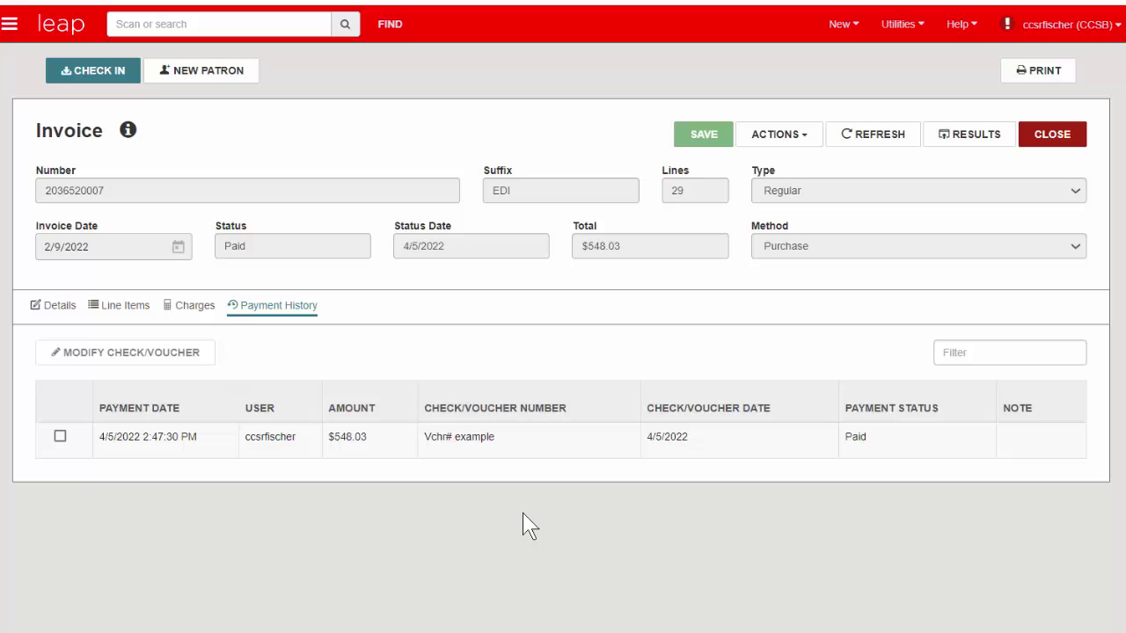
- Undo the payment of the invoice
{"action": "left_click", "coordinate": [807, 138]}
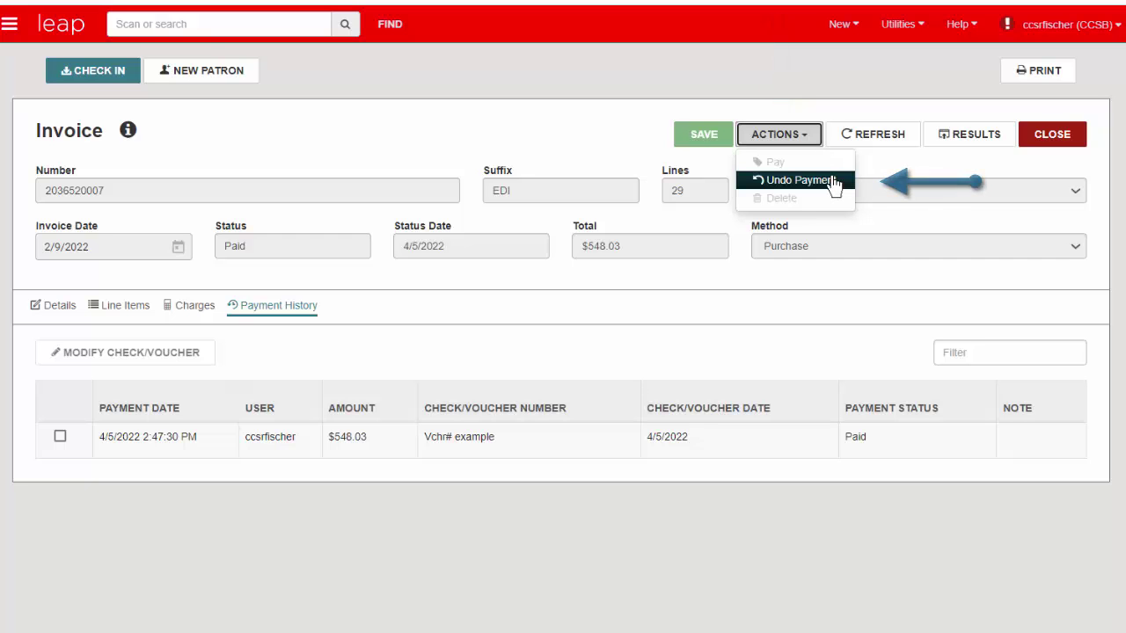
{"action": "left_click", "coordinate": [832, 181]}
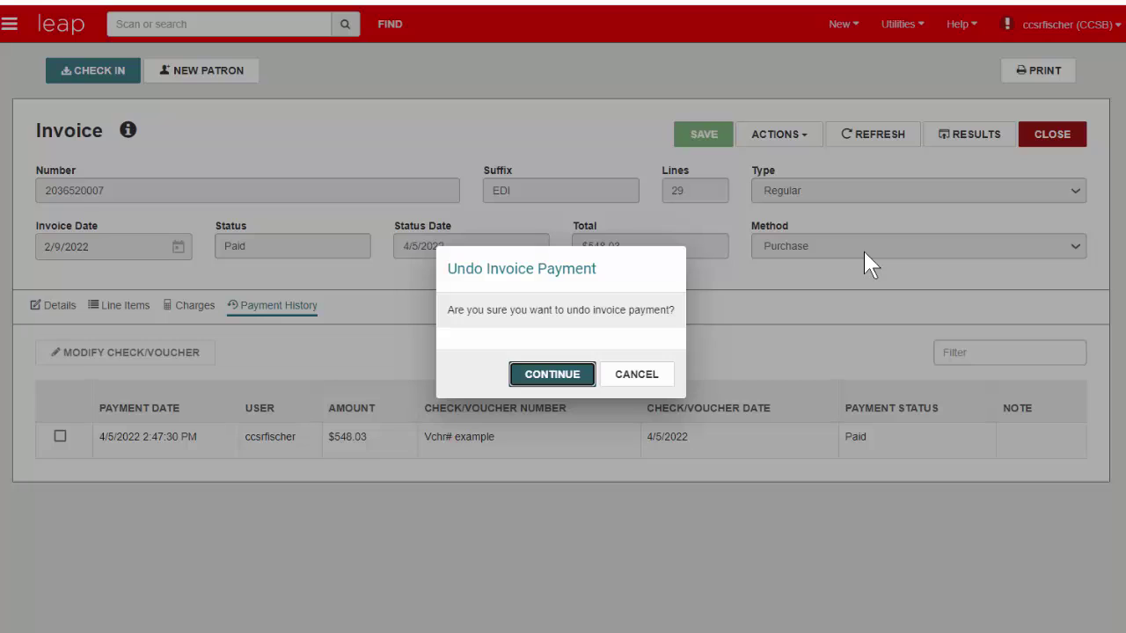